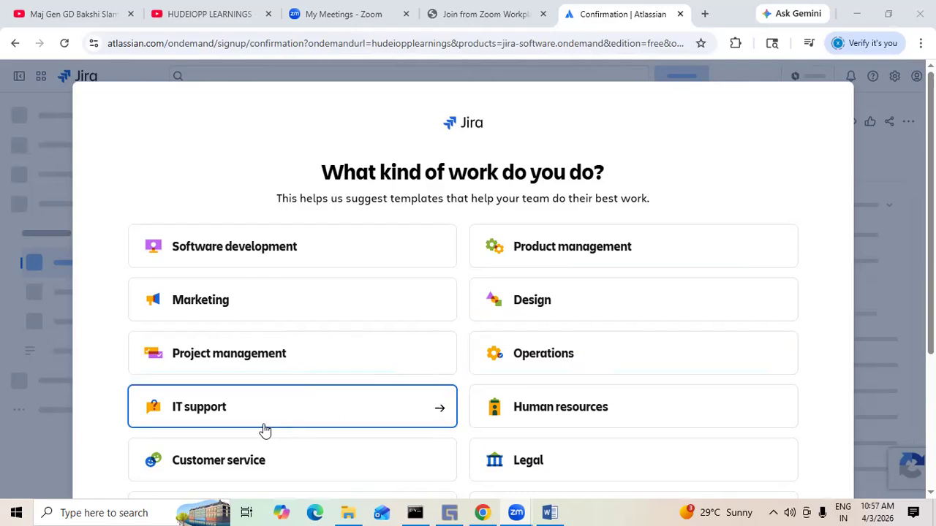
Choose Software development as the kind of work for the new Jira site
{"action": "scroll", "coordinate": [264, 429], "scroll_direction": "down", "scroll_amount": 3}
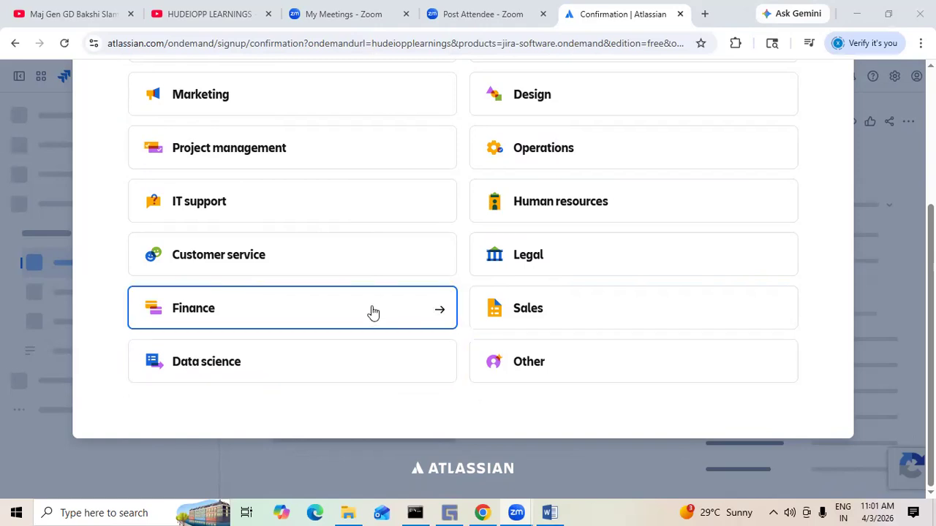
{"action": "scroll", "coordinate": [373, 312], "scroll_direction": "up", "scroll_amount": 3}
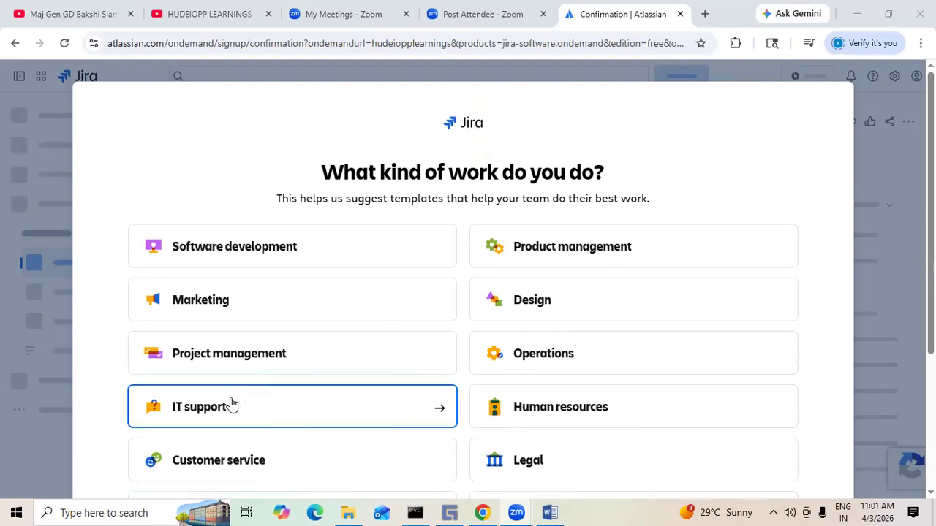
{"action": "scroll", "coordinate": [230, 406], "scroll_direction": "down", "scroll_amount": 2}
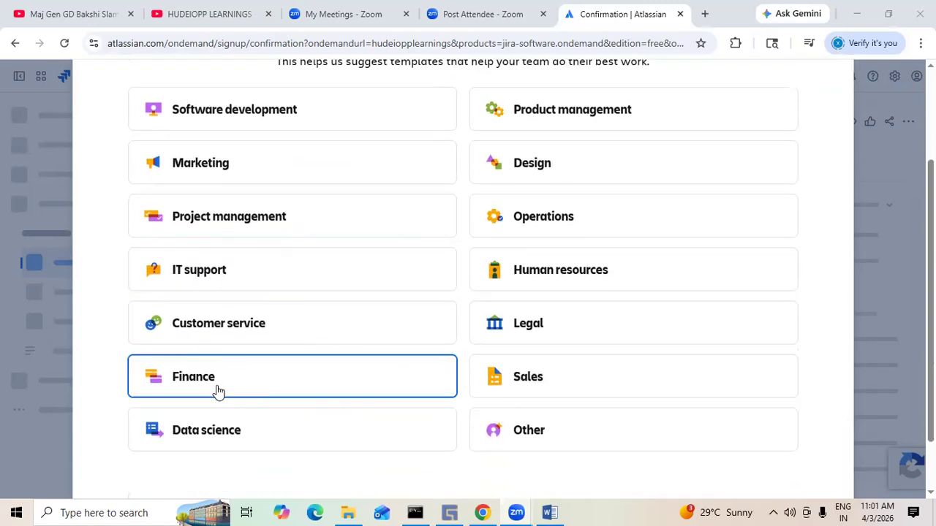
{"action": "scroll", "coordinate": [277, 351], "scroll_direction": "up", "scroll_amount": 2}
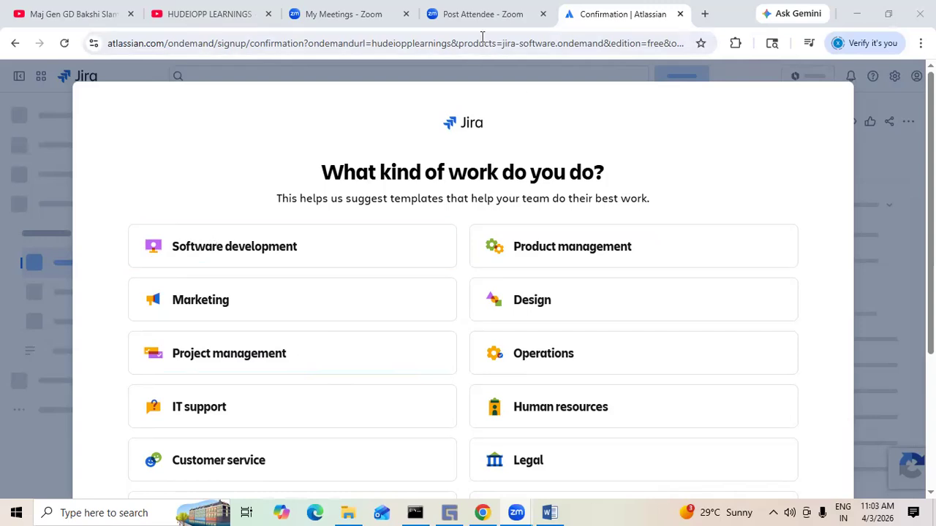
{"action": "left_click", "coordinate": [459, 20]}
{"action": "key", "text": "ctrl+Tab"}
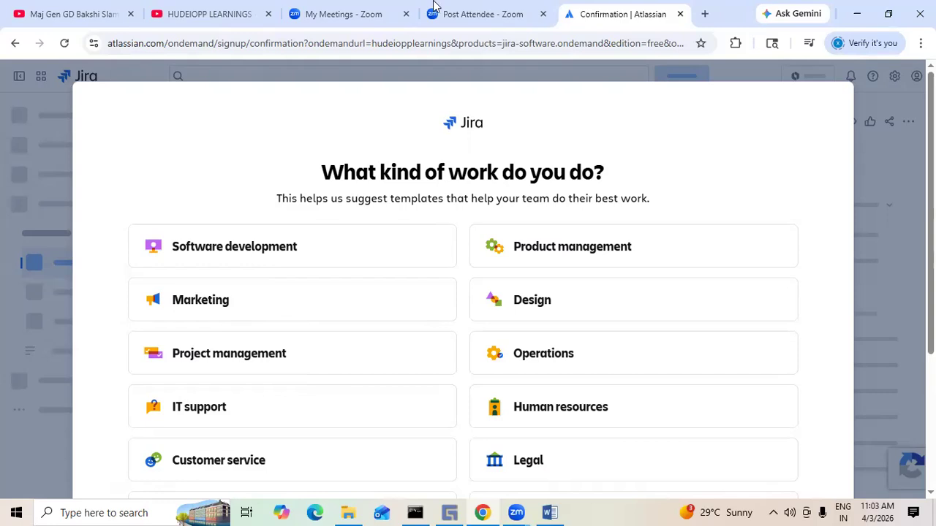
{"action": "left_click", "coordinate": [214, 249]}
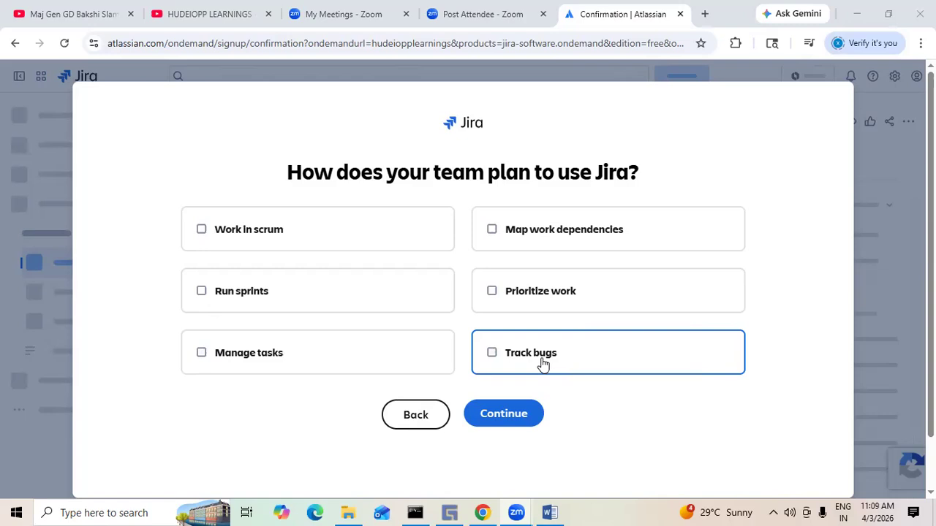
Set the team's planned Jira uses to Work in scrum, Run sprints, Prioritize work and Track bugs, and continue
{"action": "left_click", "coordinate": [202, 233]}
{"action": "left_click", "coordinate": [201, 293]}
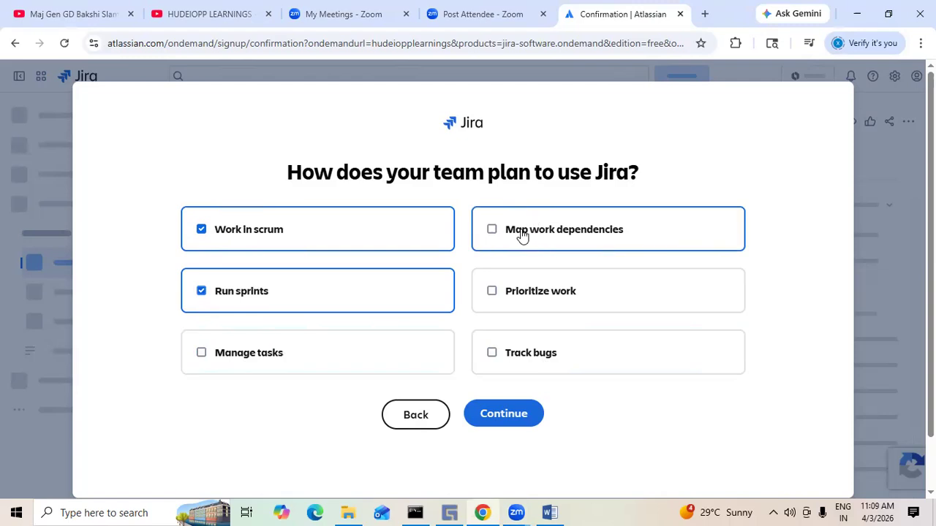
{"action": "left_click", "coordinate": [490, 293]}
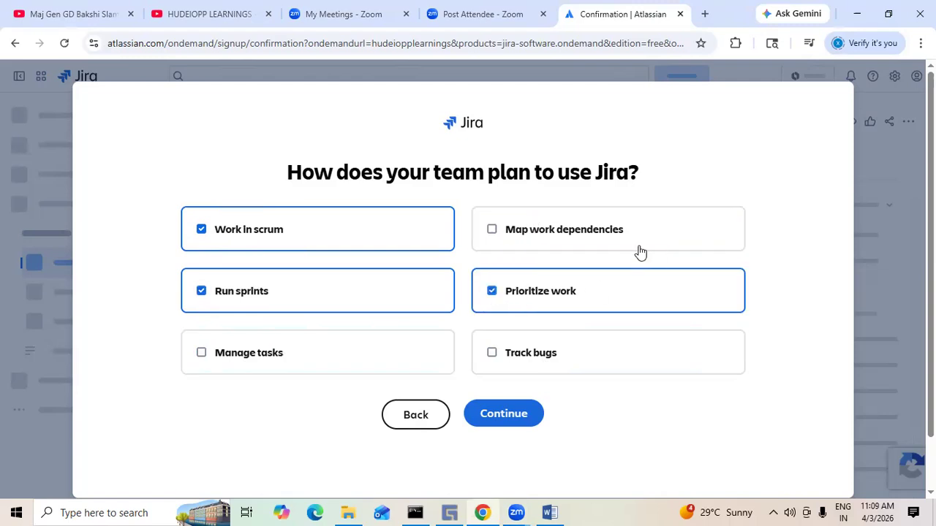
{"action": "left_click", "coordinate": [491, 354]}
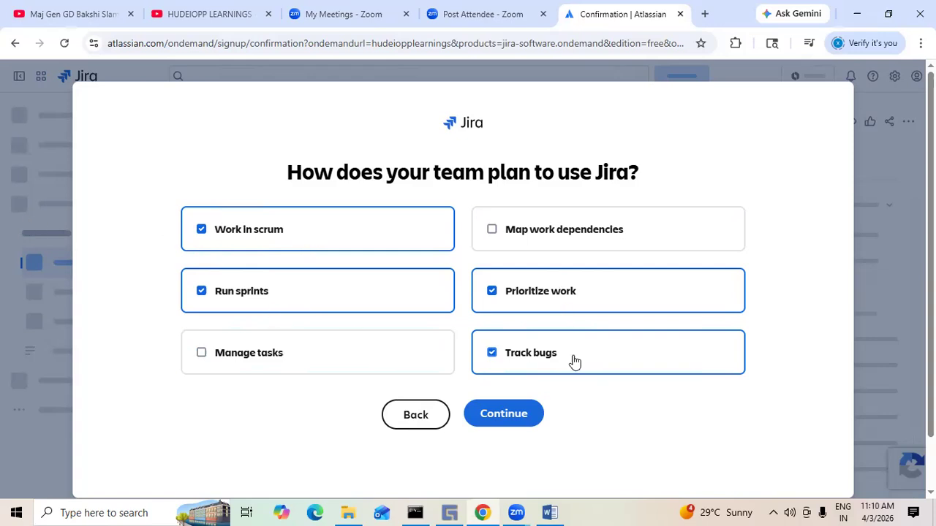
{"action": "left_click", "coordinate": [519, 409]}
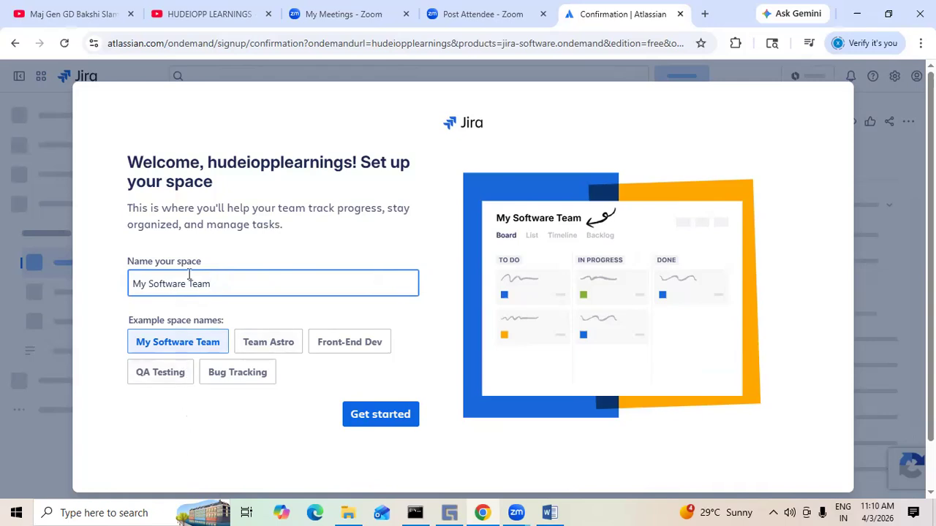
Accept My Software Team as the space name and set its work types to Story, Feature and Bug
{"action": "left_click", "coordinate": [388, 423]}
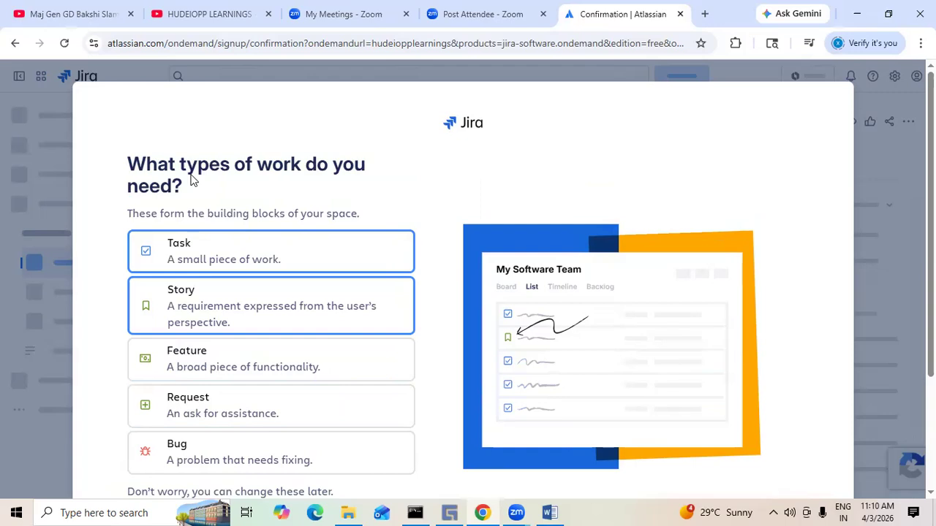
{"action": "scroll", "coordinate": [488, 249], "scroll_direction": "down", "scroll_amount": 1}
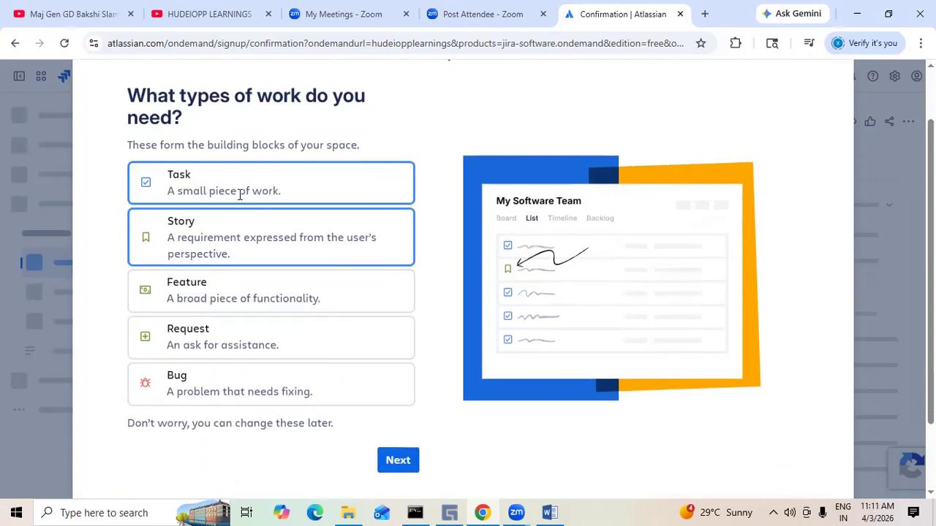
{"action": "left_click", "coordinate": [226, 251]}
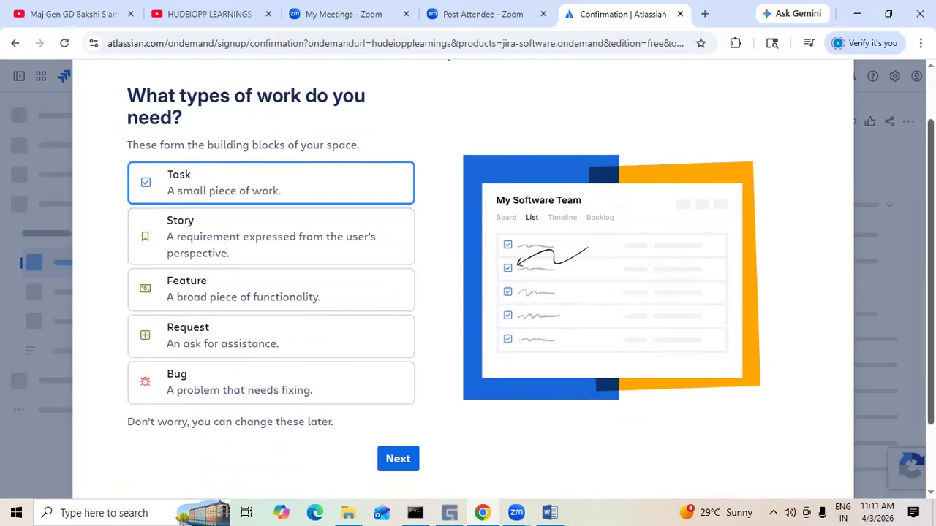
{"action": "left_click", "coordinate": [175, 229]}
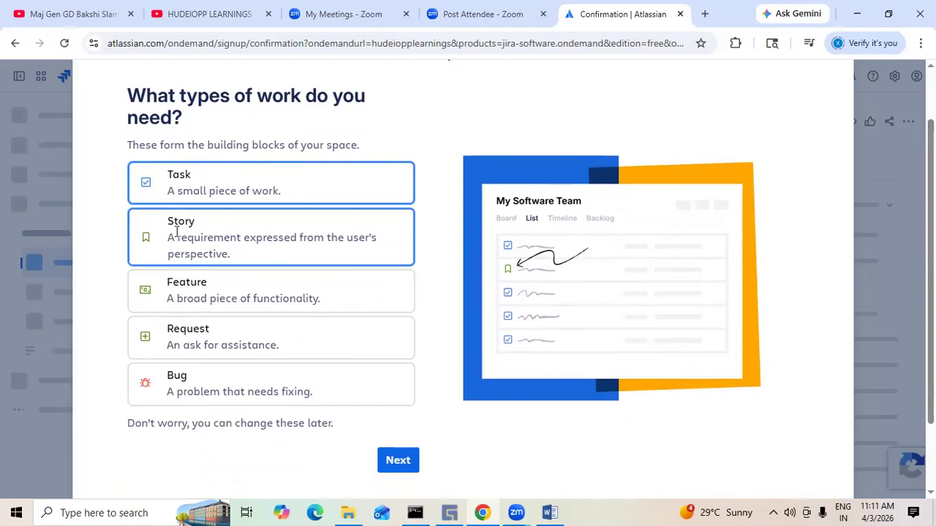
{"action": "left_click", "coordinate": [320, 190]}
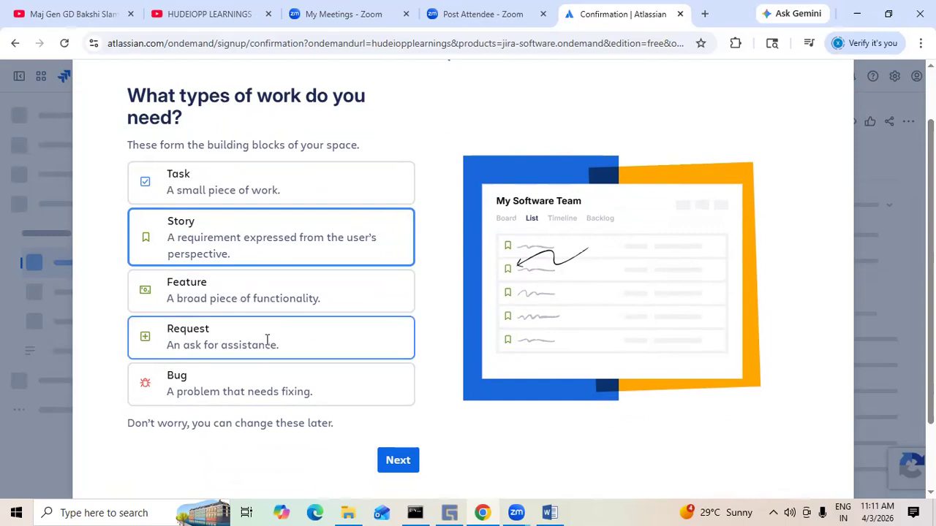
{"action": "left_click", "coordinate": [233, 295]}
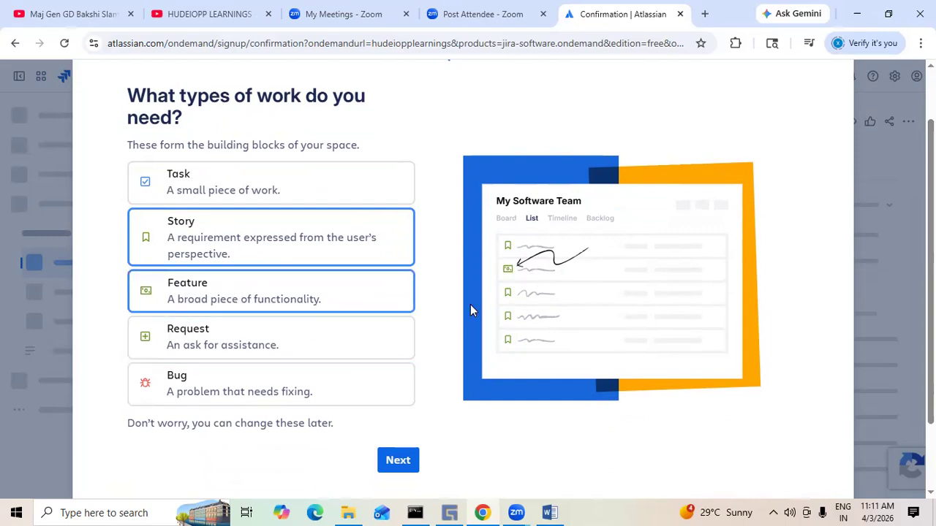
{"action": "left_click", "coordinate": [241, 387]}
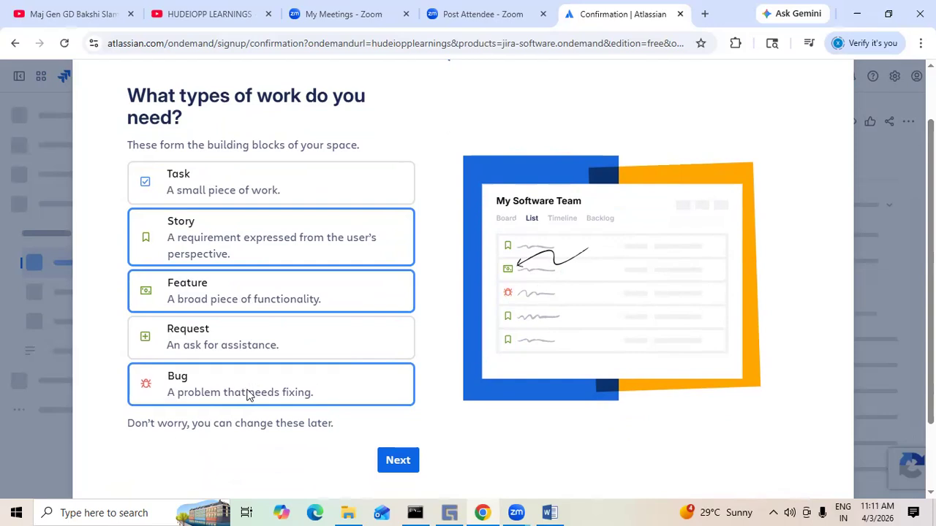
{"action": "left_click", "coordinate": [176, 340]}
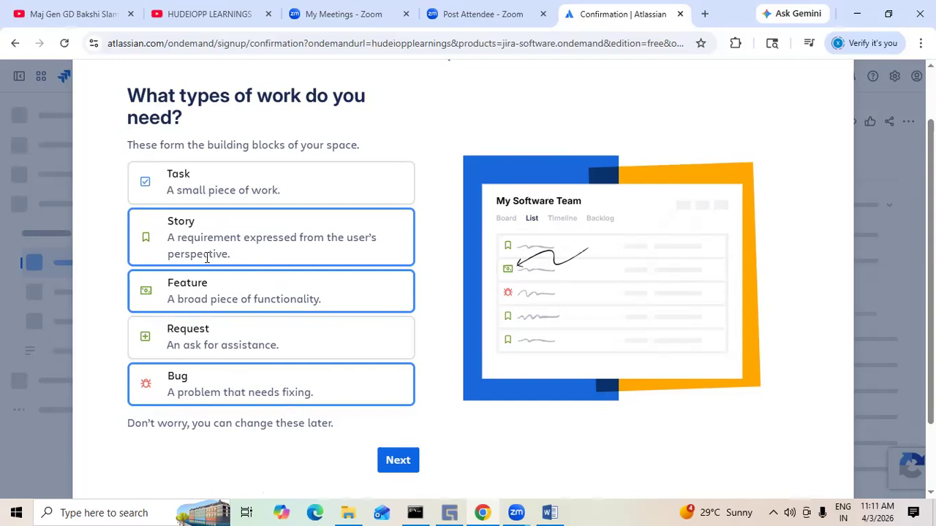
{"action": "left_click", "coordinate": [402, 462]}
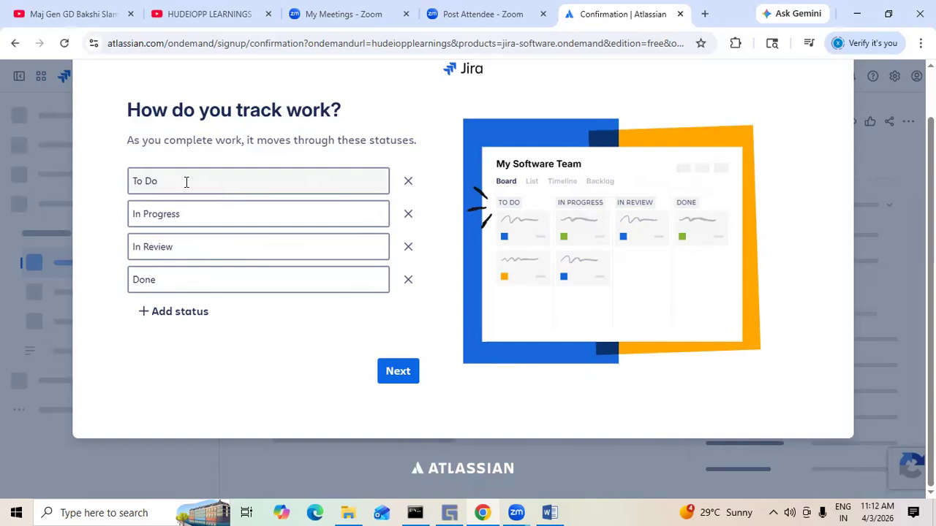
Rename the To Do status as Analysis
{"action": "key", "text": "BackSpace"}
{"action": "key", "text": "BackSpace"}
{"action": "key", "text": "BackSpace"}
{"action": "key", "text": "BackSpace"}
{"action": "key", "text": "BackSpace"}
{"action": "type", "text": "A"}
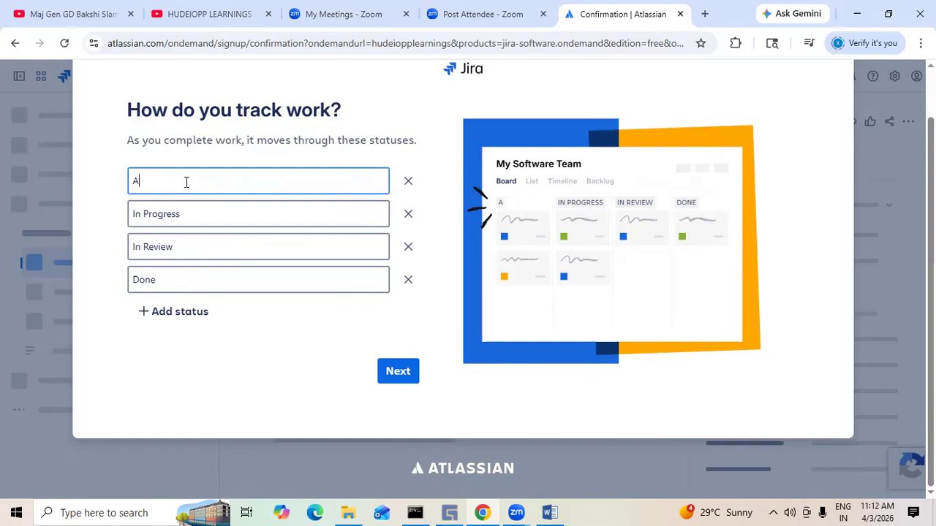
{"action": "type", "text": "nalysis"}
Rename the In Progress status as Planning & Design
{"action": "left_click", "coordinate": [187, 213]}
{"action": "key", "text": "BackSpace"}
{"action": "key", "text": "BackSpace"}
{"action": "key", "text": "BackSpace"}
{"action": "key", "text": "BackSpace"}
{"action": "key", "text": "BackSpace"}
{"action": "key", "text": "BackSpace"}
{"action": "key", "text": "BackSpace"}
{"action": "key", "text": "BackSpace"}
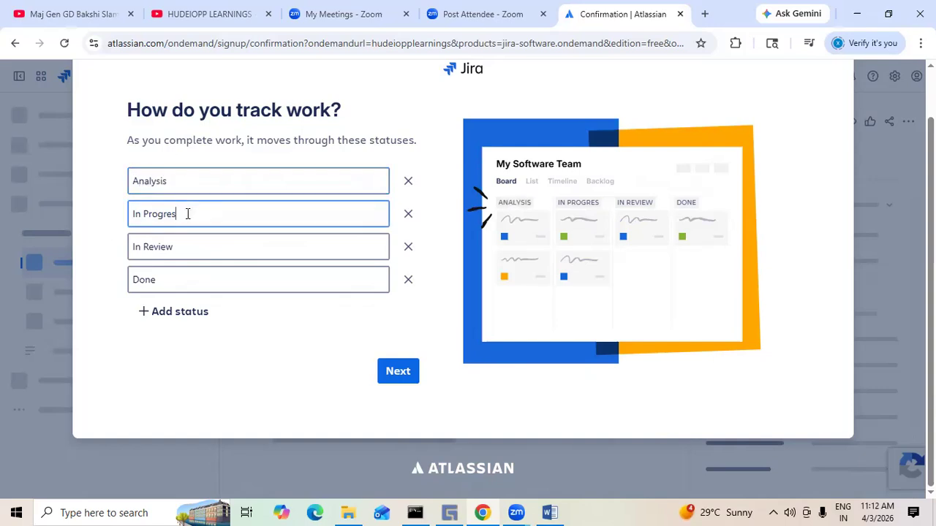
{"action": "key", "text": "BackSpace"}
{"action": "key", "text": "BackSpace"}
{"action": "key", "text": "BackSpace"}
{"action": "type", "text": "Pla"}
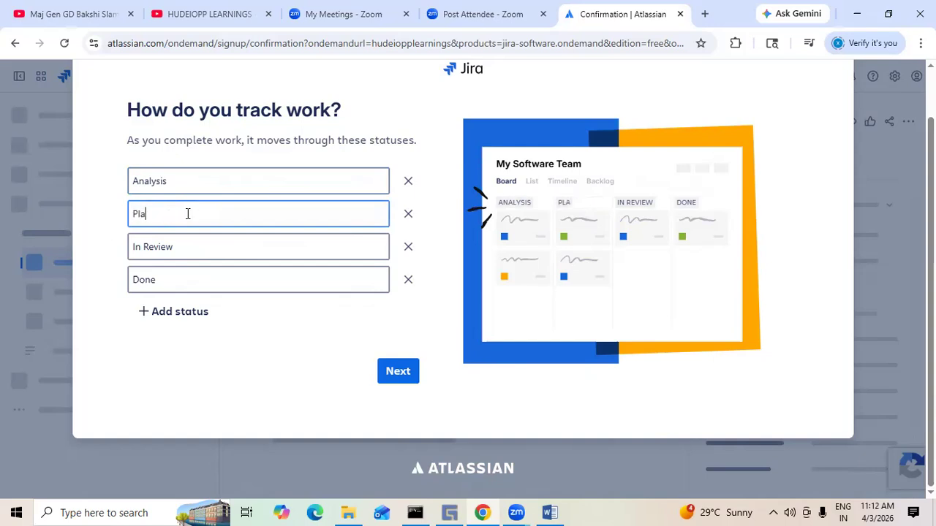
{"action": "type", "text": "nning & D"}
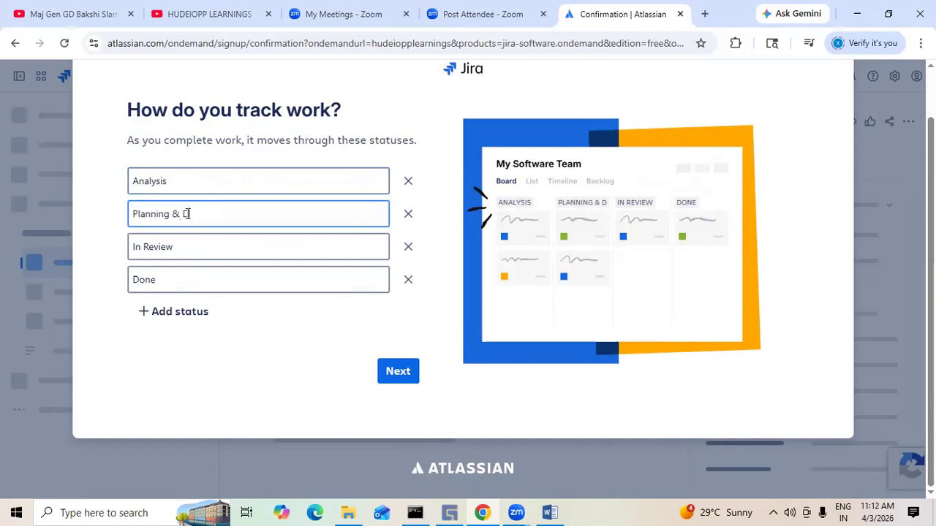
{"action": "type", "text": "eisgn"}
{"action": "key", "text": "BackSpace"}
{"action": "key", "text": "BackSpace"}
{"action": "key", "text": "BackSpace"}
{"action": "key", "text": "BackSpace"}
{"action": "key", "text": "BackSpace"}
{"action": "key", "text": "BackSpace"}
{"action": "type", "text": "esign"}
Rename the In Review status as coding
{"action": "left_click", "coordinate": [186, 246]}
{"action": "key", "text": "BackSpace"}
{"action": "key", "text": "BackSpace"}
{"action": "key", "text": "BackSpace"}
{"action": "key", "text": "BackSpace"}
{"action": "key", "text": "BackSpace"}
{"action": "key", "text": "BackSpace"}
{"action": "key", "text": "BackSpace"}
{"action": "key", "text": "BackSpace"}
{"action": "key", "text": "BackSpace"}
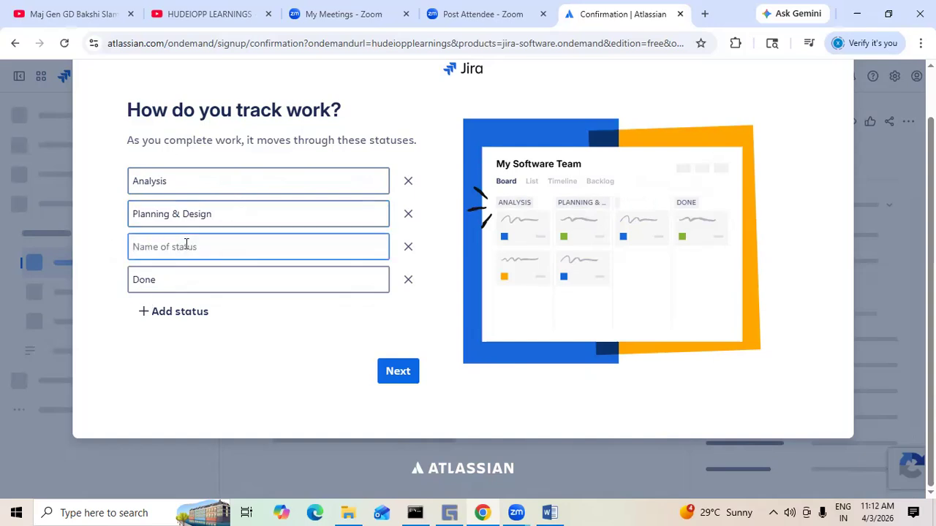
{"action": "type", "text": "coding"}
Rename the Done status as Testing
{"action": "left_click", "coordinate": [176, 279]}
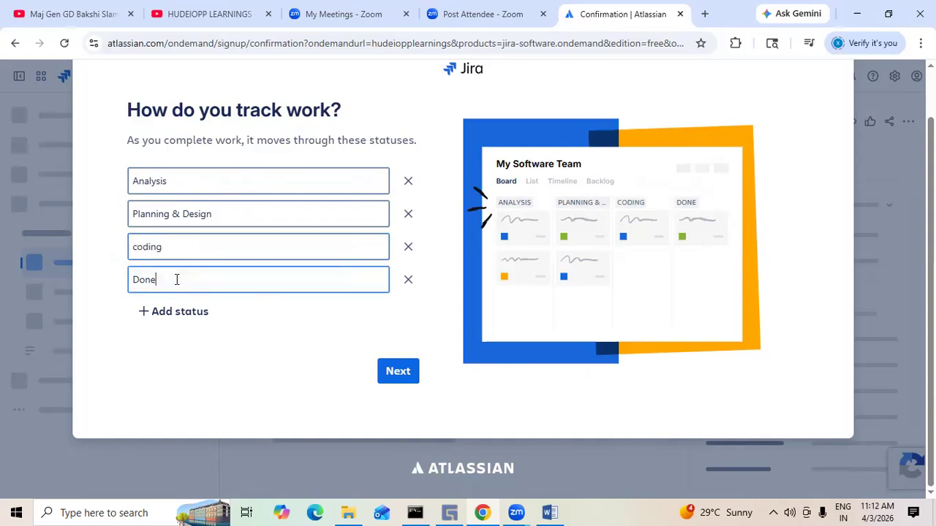
{"action": "key", "text": "BackSpace"}
{"action": "key", "text": "BackSpace"}
{"action": "key", "text": "BackSpace"}
{"action": "key", "text": "BackSpace"}
{"action": "type", "text": "Testing"}
Add a Deployment status between coding and Testing, and finish the space setup without inviting any teammate
{"action": "left_click", "coordinate": [169, 312]}
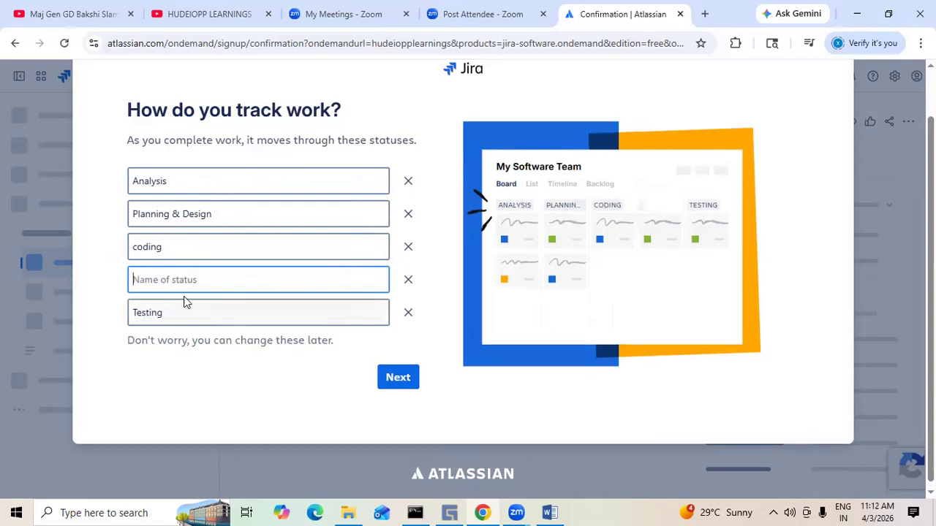
{"action": "left_click", "coordinate": [187, 284]}
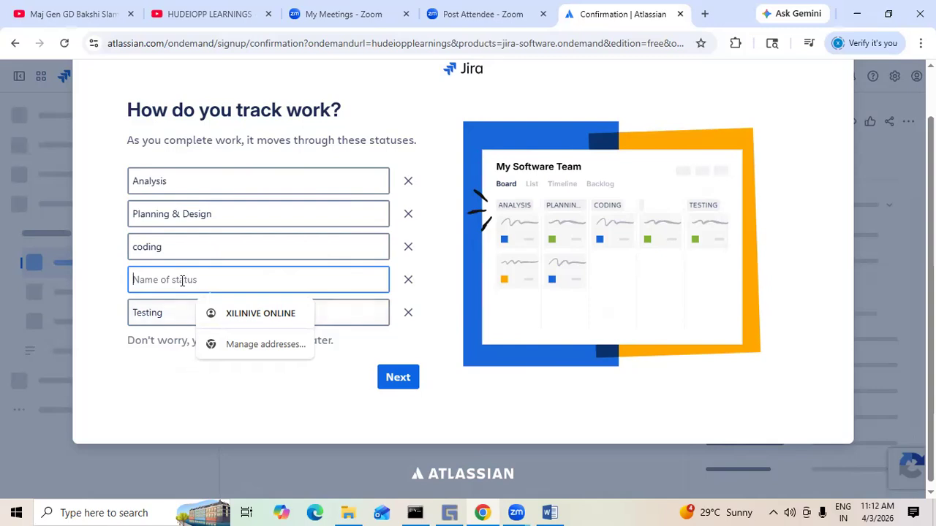
{"action": "type", "text": "Depl"}
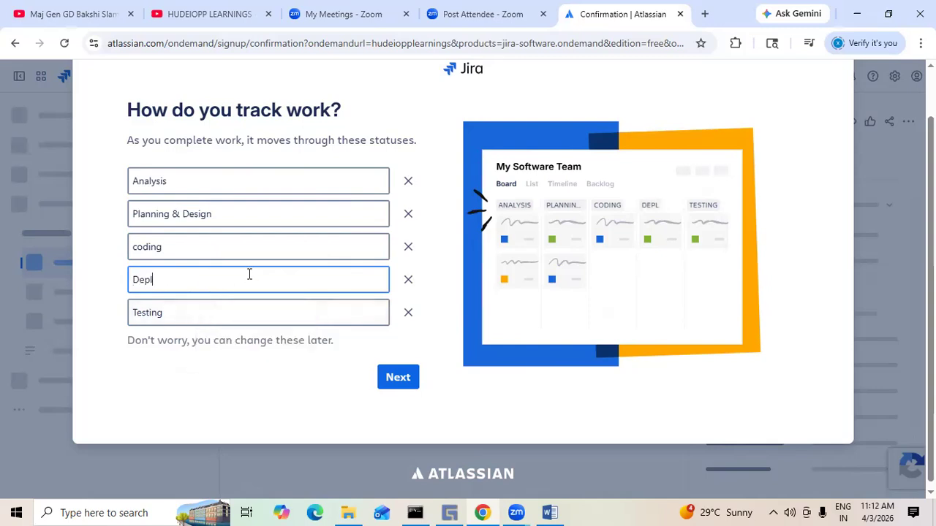
{"action": "type", "text": "oyemnt"}
{"action": "key", "text": "BackSpace"}
{"action": "key", "text": "BackSpace"}
{"action": "key", "text": "BackSpace"}
{"action": "key", "text": "BackSpace"}
{"action": "type", "text": "ment"}
{"action": "left_click", "coordinate": [110, 295]}
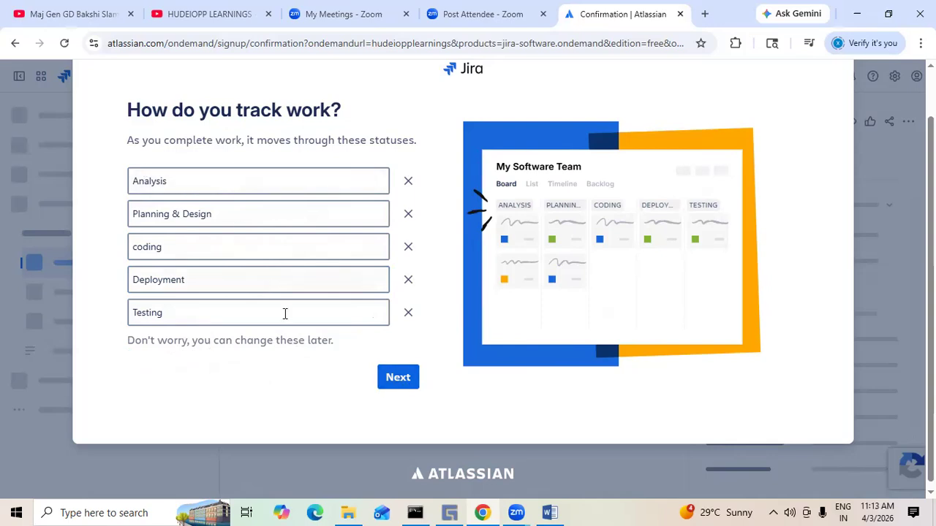
{"action": "left_click", "coordinate": [391, 381]}
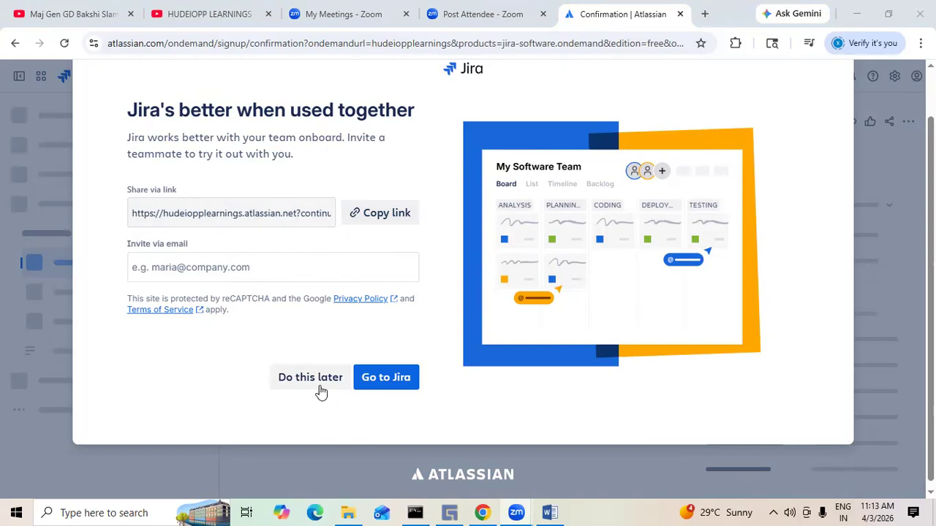
{"action": "left_click", "coordinate": [393, 387]}
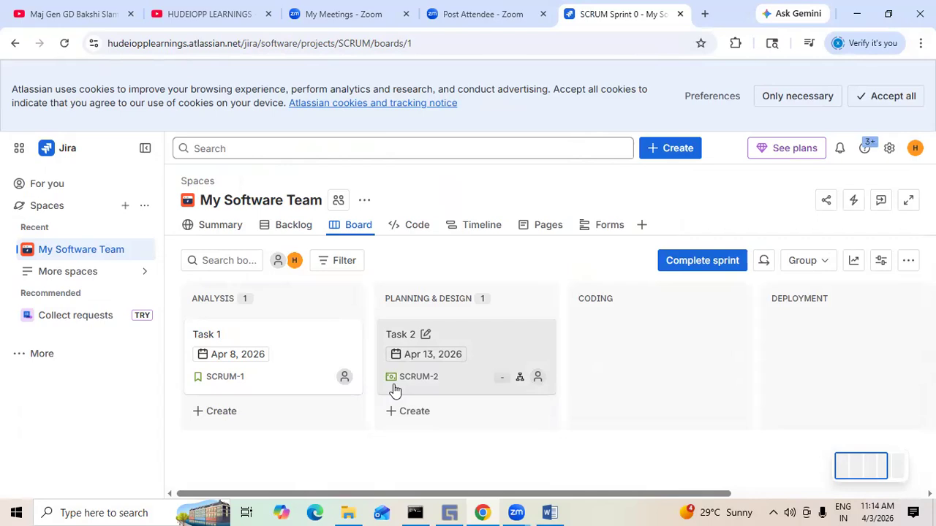
{"action": "left_click", "coordinate": [236, 204]}
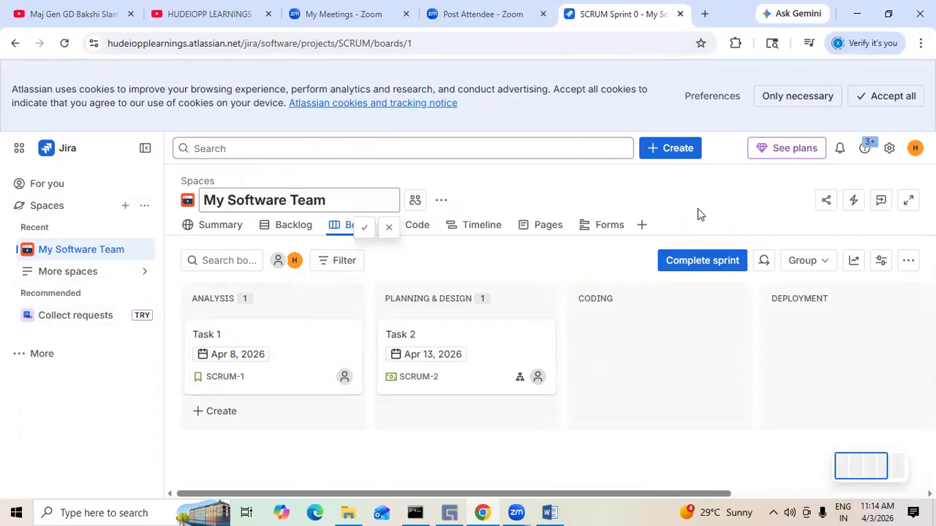
{"action": "left_click", "coordinate": [144, 207]}
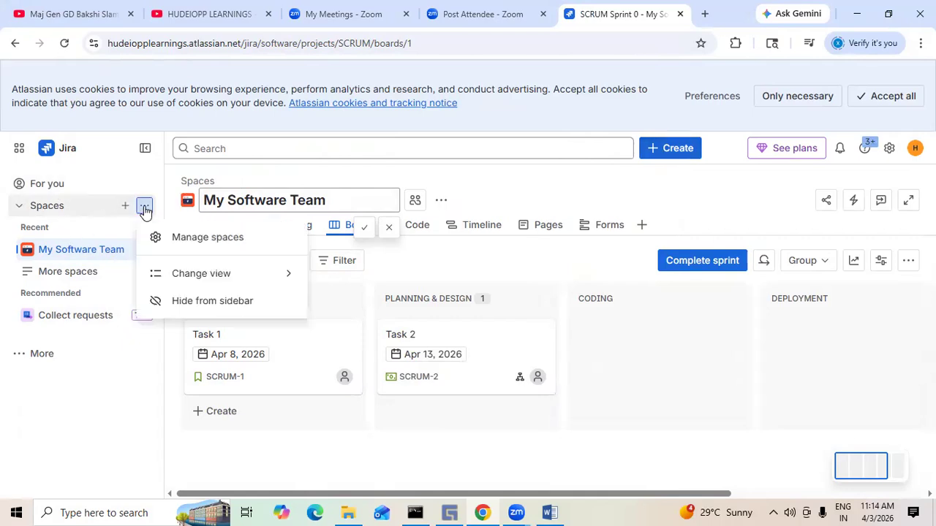
{"action": "left_click", "coordinate": [734, 156]}
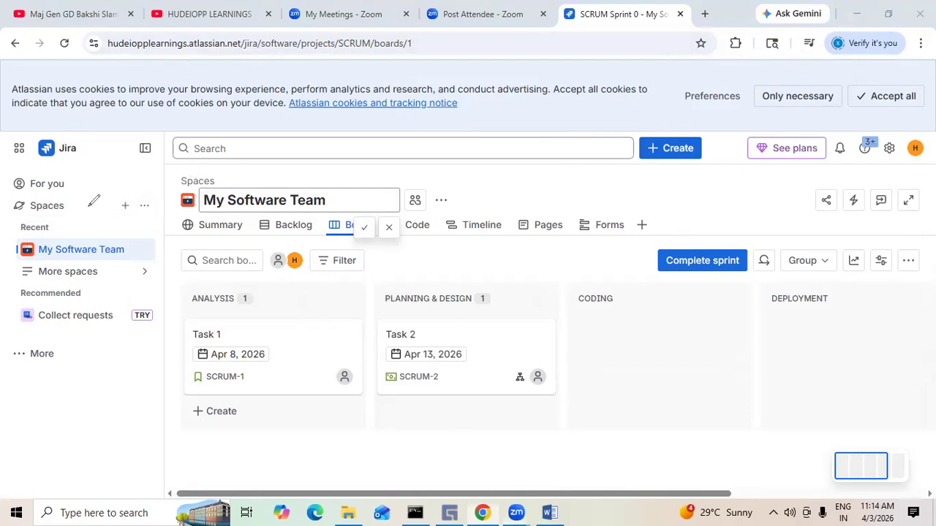
Add a text annotation over the board reading "Jira used by the following roles :-" and widen its box to fit the heading on one line
{"action": "left_click", "coordinate": [598, 350]}
{"action": "type", "text": "Jira "}
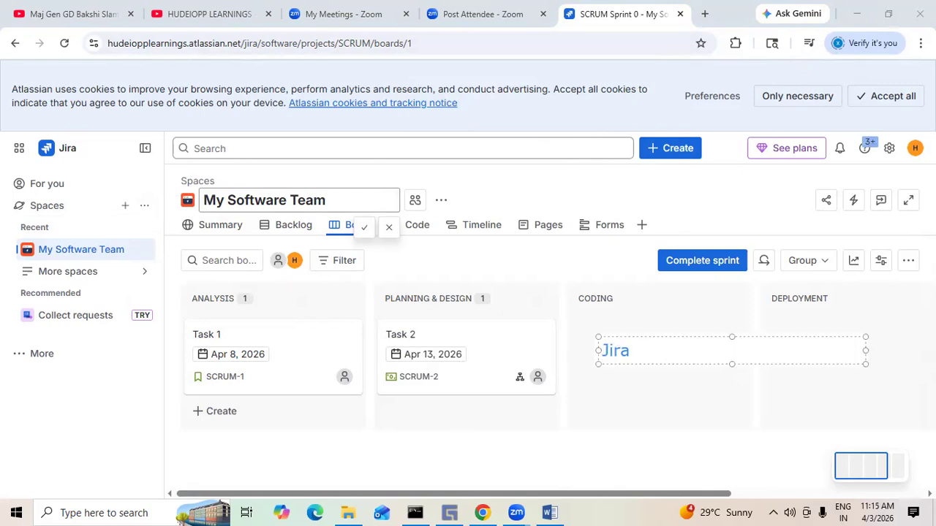
{"action": "type", "text": "used by "}
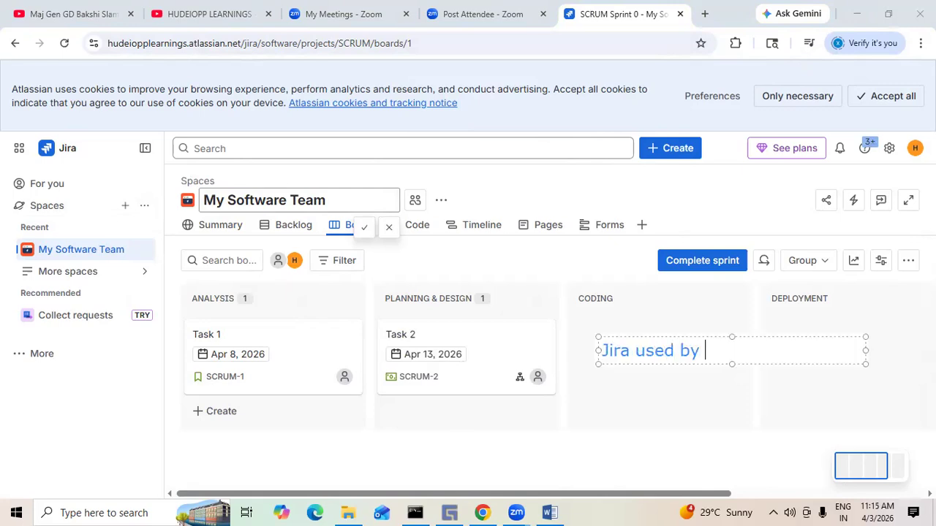
{"action": "type", "text": "the follwing"}
{"action": "key", "text": "BackSpace"}
{"action": "key", "text": "BackSpace"}
{"action": "key", "text": "BackSpace"}
{"action": "key", "text": "BackSpace"}
{"action": "type", "text": "ing "}
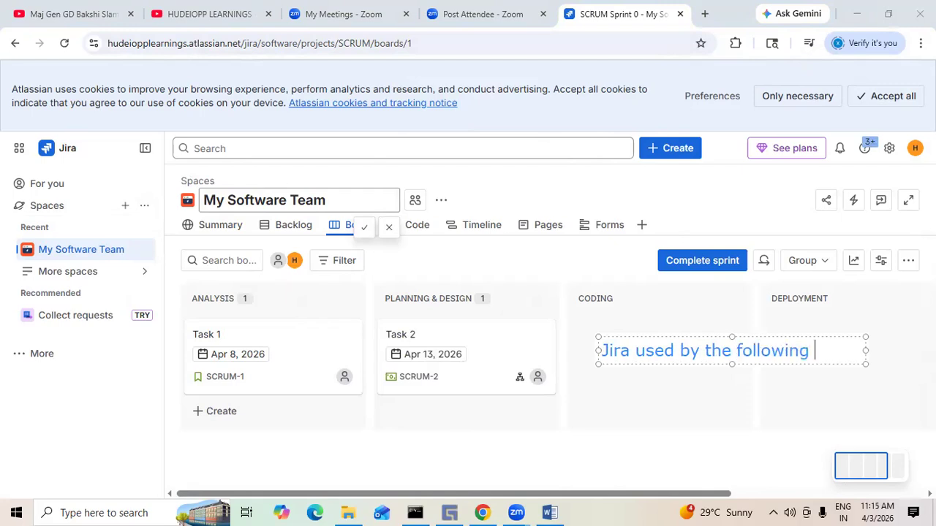
{"action": "type", "text": "roles :-"}
{"action": "key", "text": "Return"}
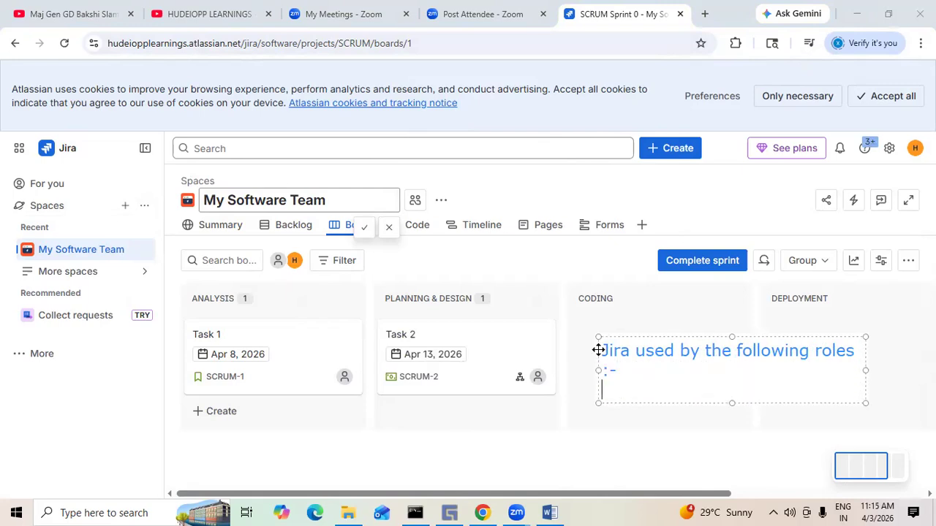
{"action": "left_click_drag", "start_coordinate": [594, 370], "coordinate": [397, 360]}
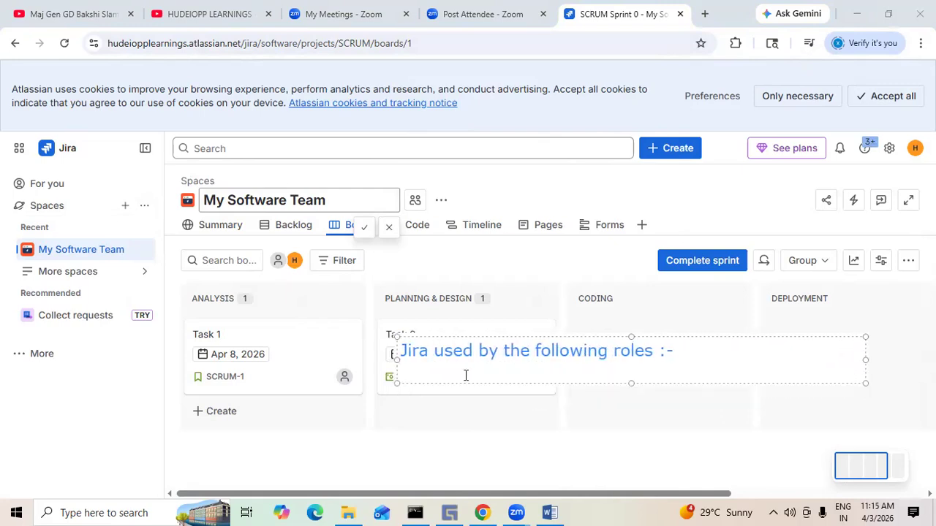
Add "1) Opeartions" as the first role under the annotation's heading
{"action": "type", "text": "1) Opra"}
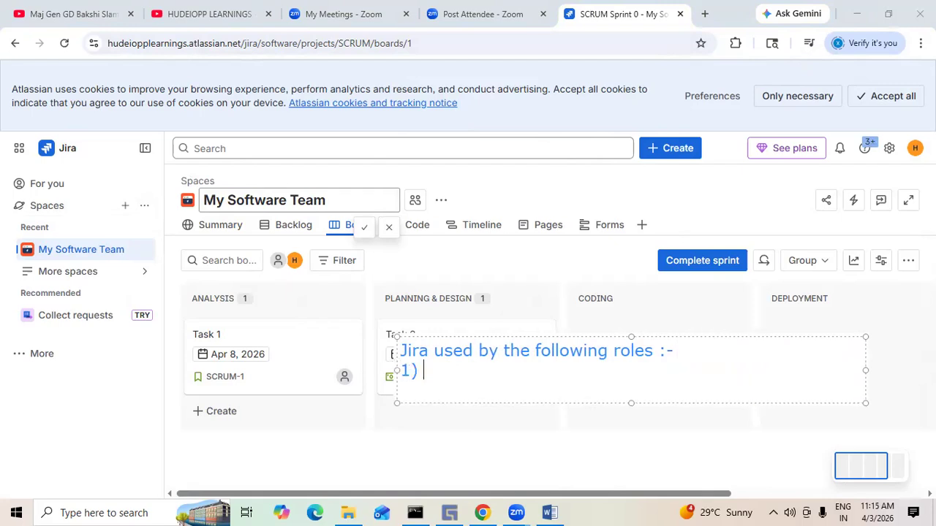
{"action": "key", "text": "BackSpace"}
{"action": "key", "text": "BackSpace"}
{"action": "type", "text": "eartions"}
{"action": "key", "text": "Return"}
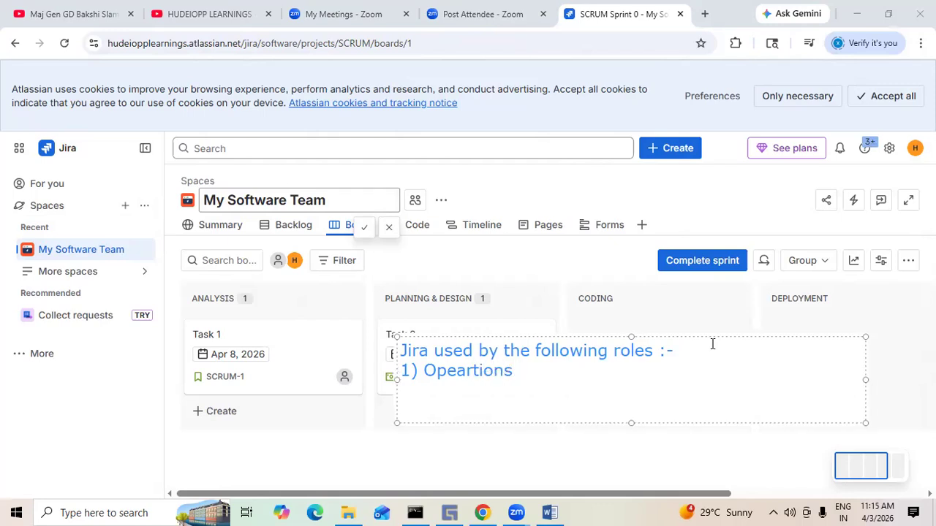
Add "2) Developers" as the second role in the annotation list
{"action": "type", "text": "2) DEvelopers"}
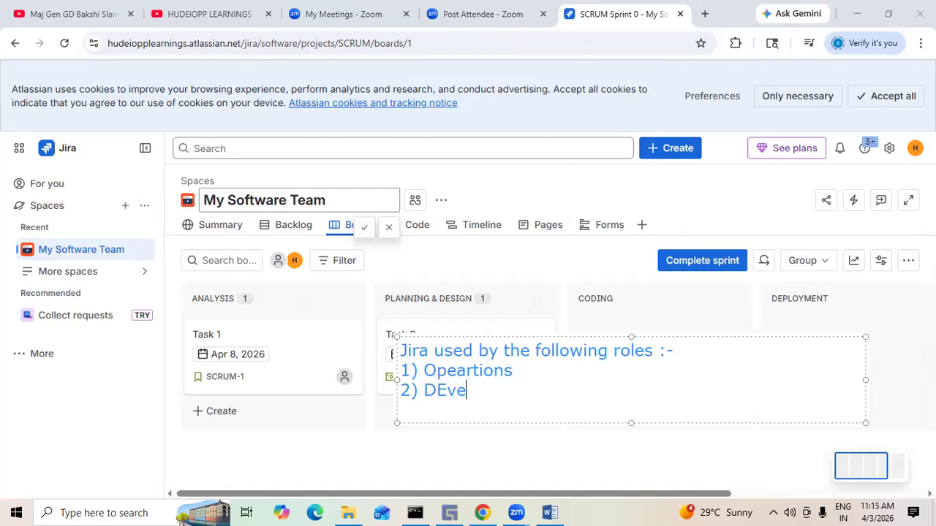
{"action": "key", "text": "BackSpace"}
{"action": "key", "text": "BackSpace"}
{"action": "key", "text": "BackSpace"}
{"action": "key", "text": "BackSpace"}
{"action": "key", "text": "BackSpace"}
{"action": "key", "text": "BackSpace"}
{"action": "key", "text": "BackSpace"}
{"action": "key", "text": "BackSpace"}
{"action": "key", "text": "BackSpace"}
{"action": "type", "text": "evelope"}
{"action": "key", "text": "BackSpace"}
{"action": "key", "text": "BackSpace"}
{"action": "type", "text": "pers"}
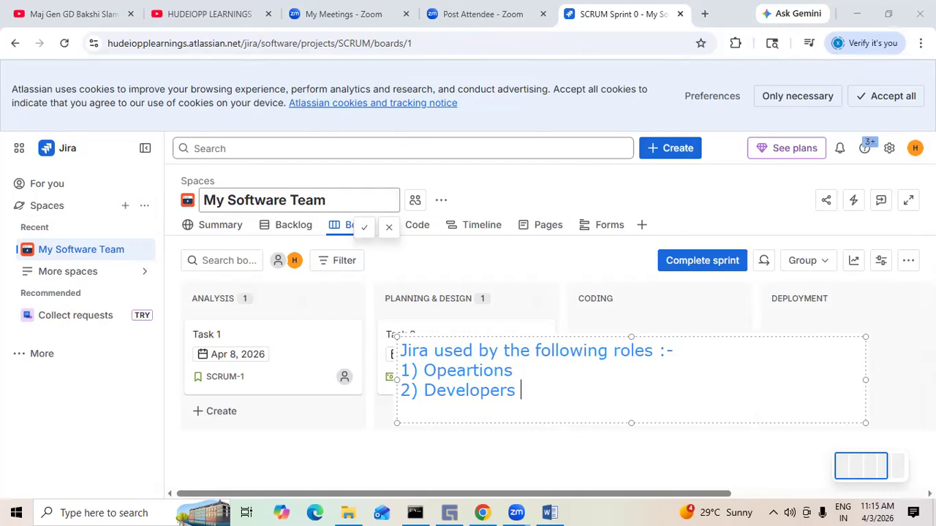
Add "3) Business analyst" as the third role in the annotation list
{"action": "key", "text": "Return"}
{"action": "type", "text": "3) busines"}
{"action": "key", "text": "BackSpace"}
{"action": "key", "text": "BackSpace"}
{"action": "key", "text": "BackSpace"}
{"action": "key", "text": "BackSpace"}
{"action": "key", "text": "BackSpace"}
{"action": "key", "text": "BackSpace"}
{"action": "key", "text": "BackSpace"}
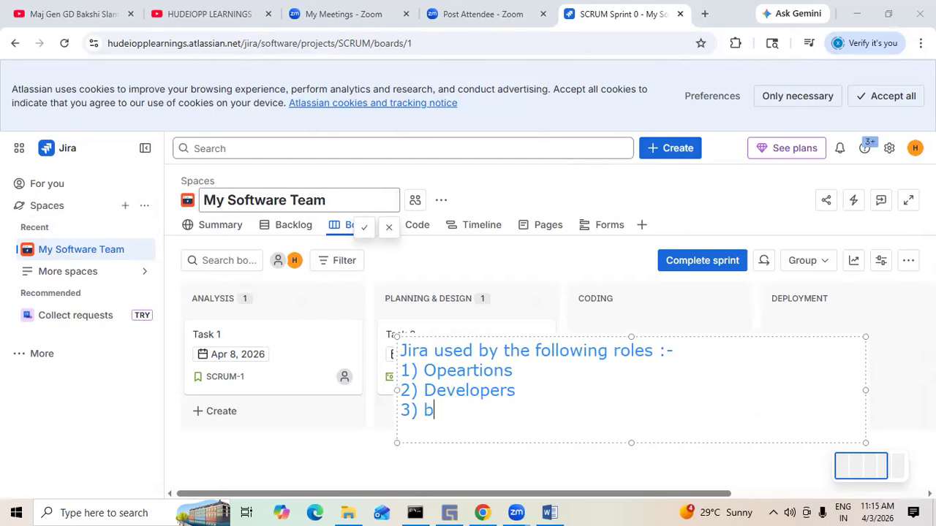
{"action": "type", "text": "Business a"}
{"action": "key", "text": "BackSpace"}
{"action": "key", "text": "BackSpace"}
{"action": "type", "text": "s analyst"}
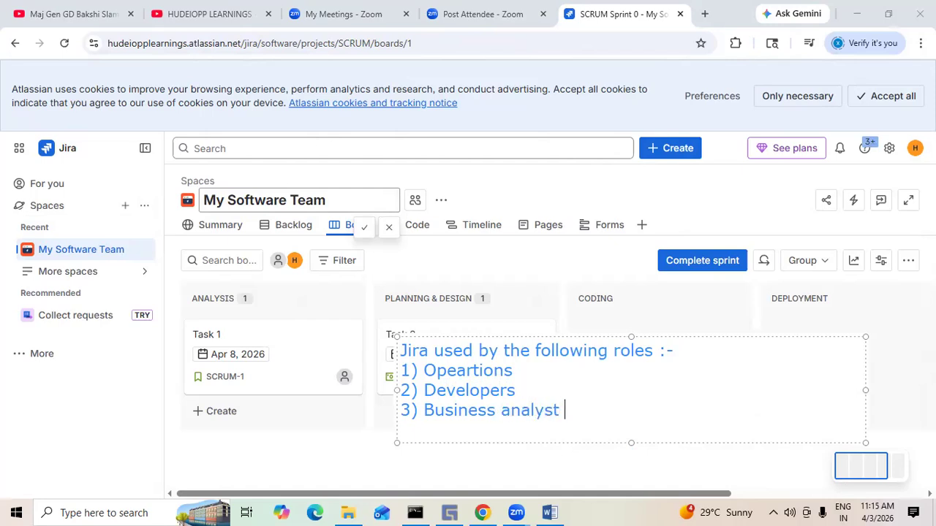
Add "4) Product owner" as the fourth role in the annotation list
{"action": "key", "text": "Return"}
{"action": "type", "text": "4) "}
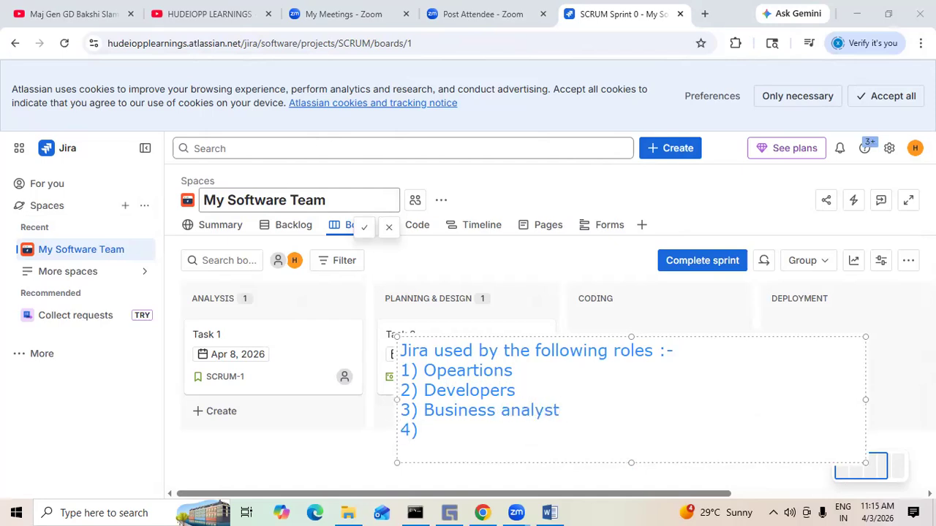
{"action": "type", "text": "Product ownwer"}
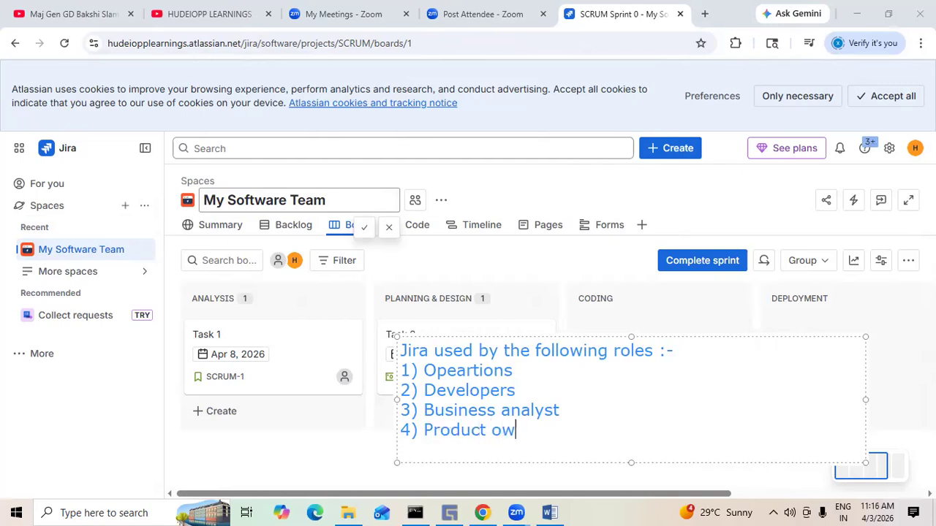
{"action": "key", "text": "BackSpace"}
{"action": "key", "text": "BackSpace"}
{"action": "key", "text": "BackSpace"}
{"action": "key", "text": "BackSpace"}
{"action": "type", "text": "ner"}
Move the annotation up over the board header to make room and add "5) scrum Masters" as the fifth role
{"action": "left_click_drag", "start_coordinate": [628, 336], "coordinate": [605, 179]}
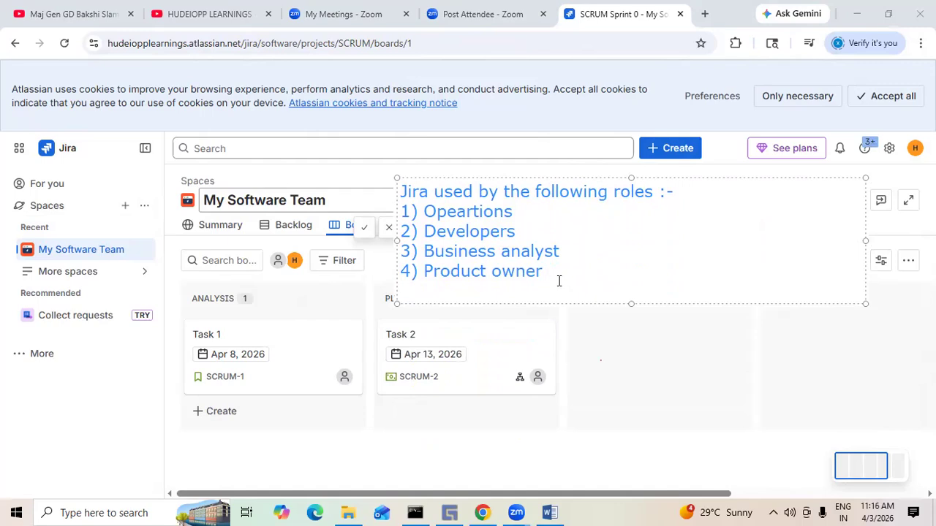
{"action": "key", "text": "Return"}
{"action": "type", "text": "5) scrum Masters"}
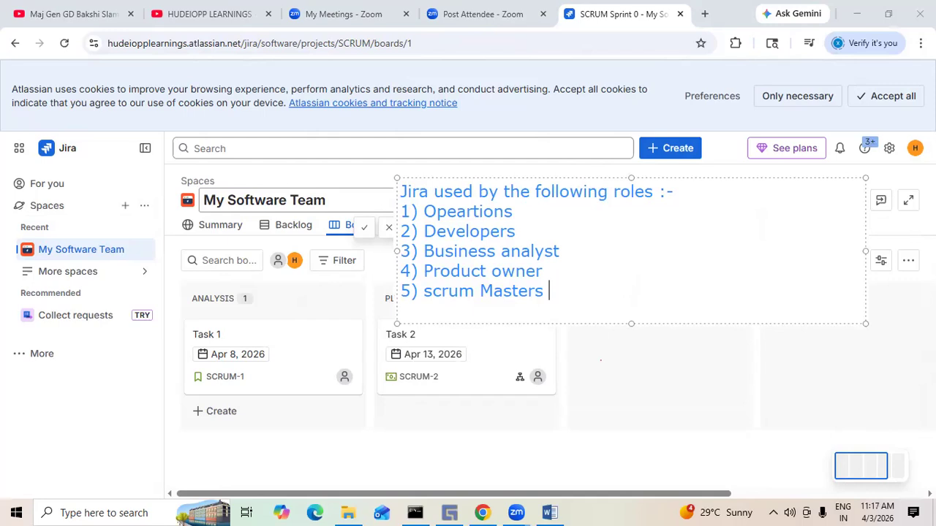
Add "6) Jira adminstrators" as the sixth role in the annotation list
{"action": "key", "text": "Return"}
{"action": "type", "text": "6) H"}
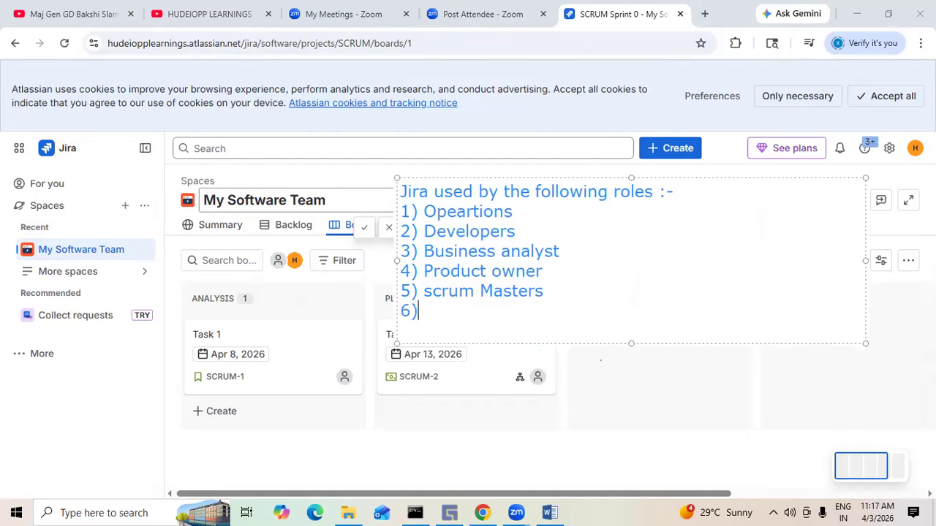
{"action": "key", "text": "BackSpace"}
{"action": "type", "text": "Jira ad,"}
{"action": "key", "text": "BackSpace"}
{"action": "key", "text": "BackSpace"}
{"action": "type", "text": "dminstartors"}
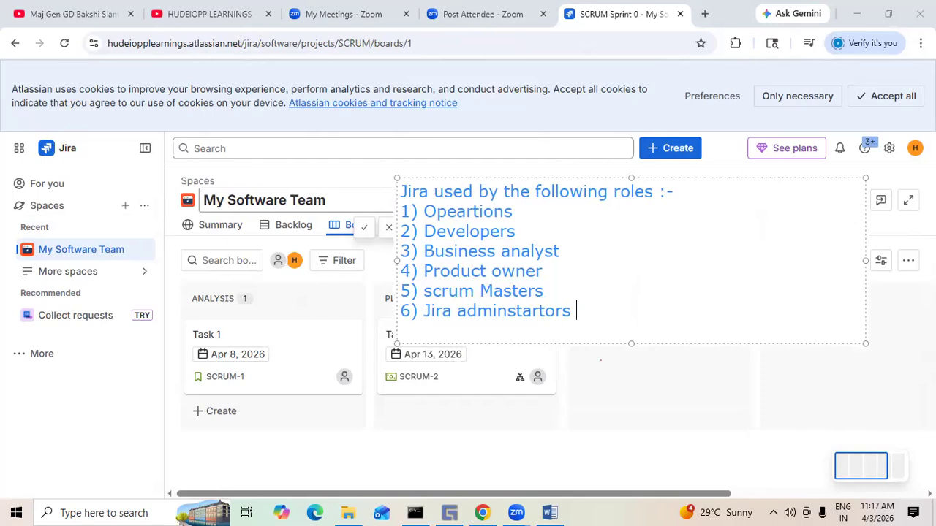
{"action": "key", "text": "BackSpace"}
{"action": "key", "text": "BackSpace"}
{"action": "key", "text": "BackSpace"}
{"action": "key", "text": "BackSpace"}
{"action": "key", "text": "BackSpace"}
{"action": "key", "text": "BackSpace"}
{"action": "type", "text": "rators"}
Highlight the annotation text from the Opeartions entry through the scrum Masters entry
{"action": "left_click", "coordinate": [424, 211]}
{"action": "key", "text": "shift+Down"}
{"action": "key", "text": "shift+Down"}
{"action": "key", "text": "shift+Down"}
{"action": "key", "text": "shift+Down"}
{"action": "key", "text": "shift+Down"}
{"action": "key", "text": "shift+Home"}
{"action": "key", "text": "shift+Right"}
{"action": "key", "text": "shift+Left"}
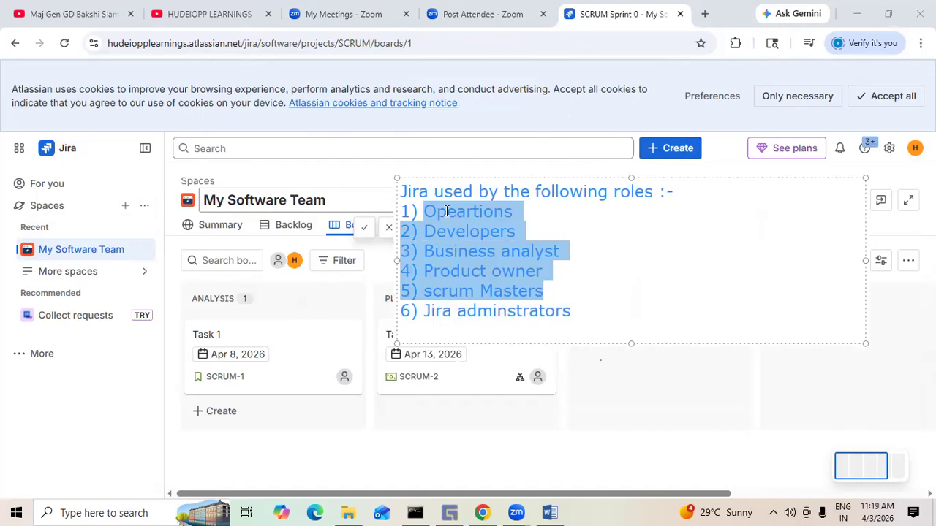